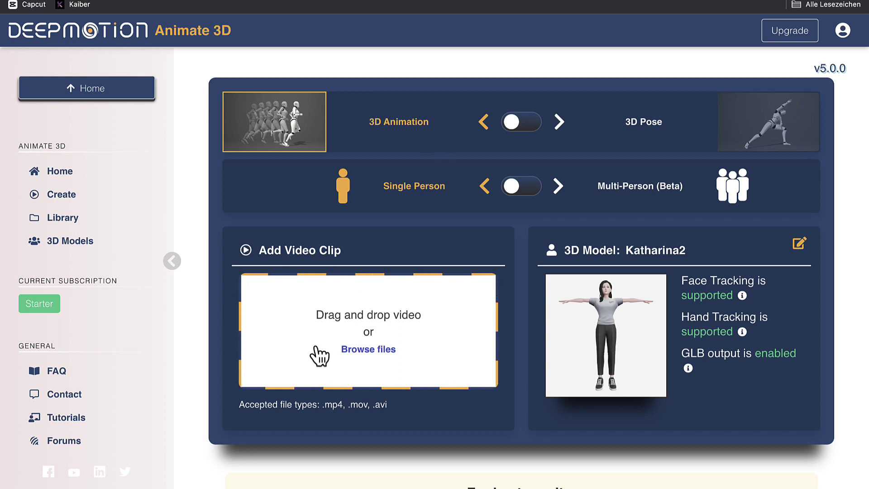
Switch to Canva and create a new blank video design.
key(ctrl+Tab)
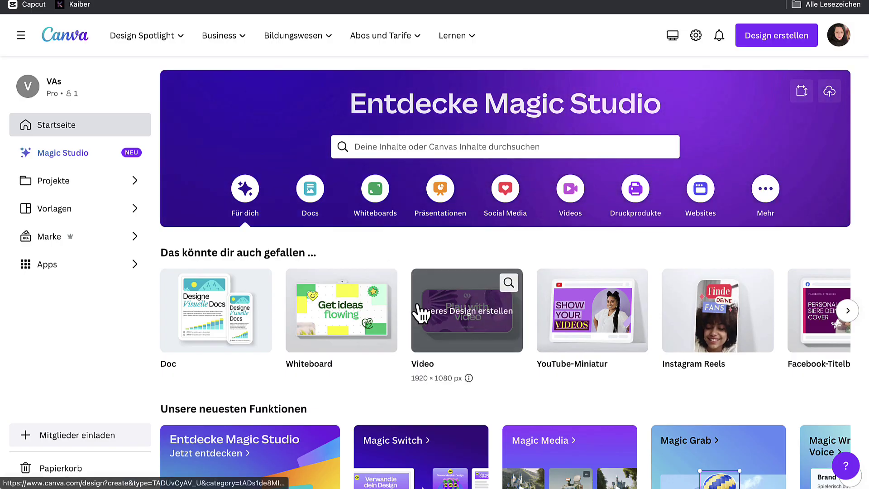
click(794, 40)
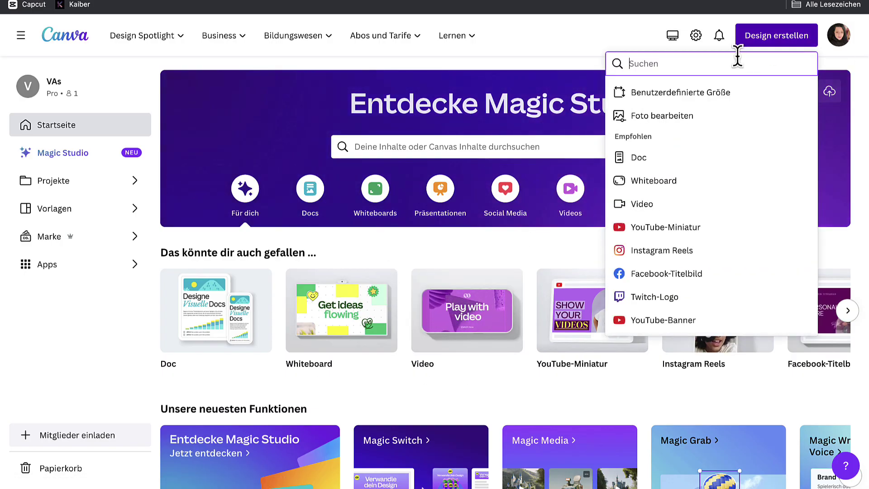
click(638, 207)
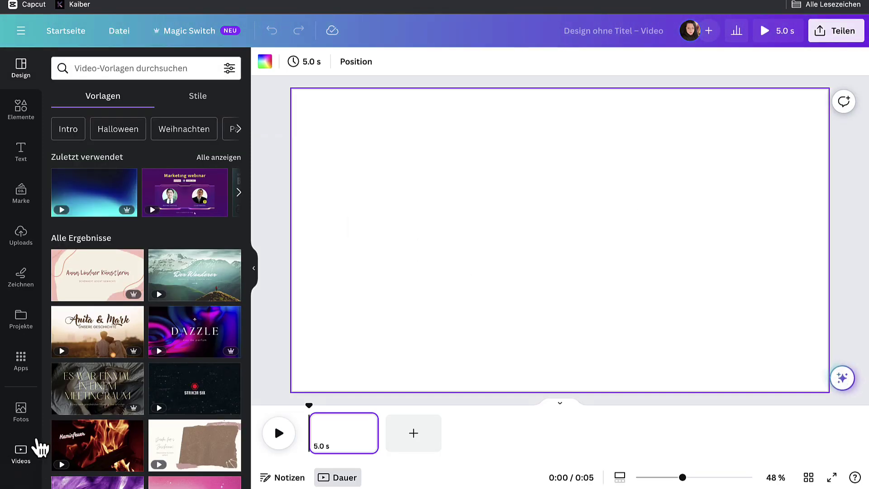
Search the stock video library for "Dance Man".
click(22, 466)
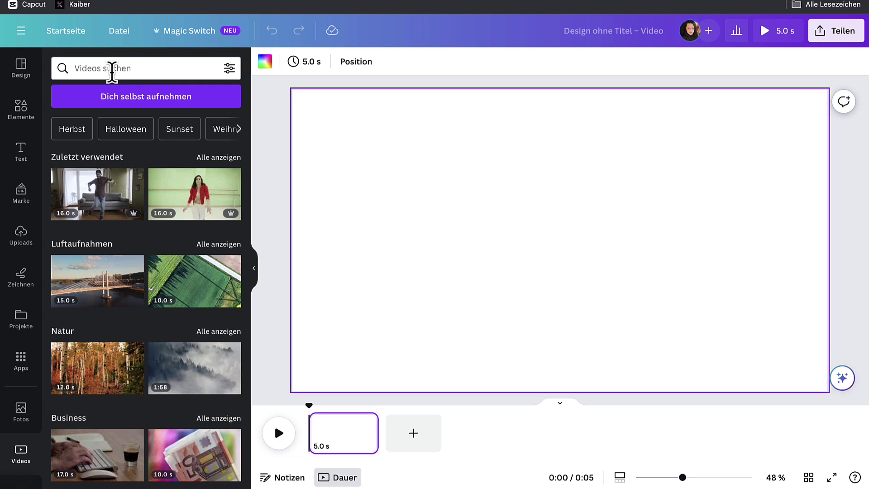
click(94, 68)
text(Dan)
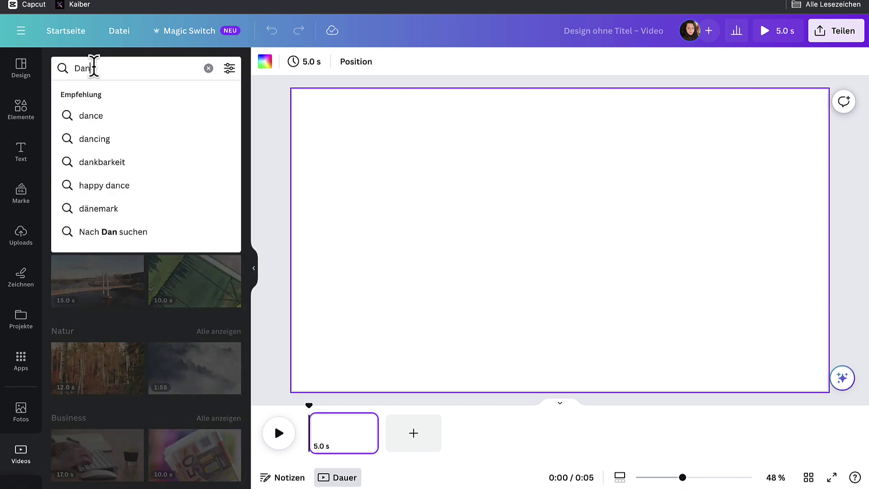
text(ce Man)
key(Return)
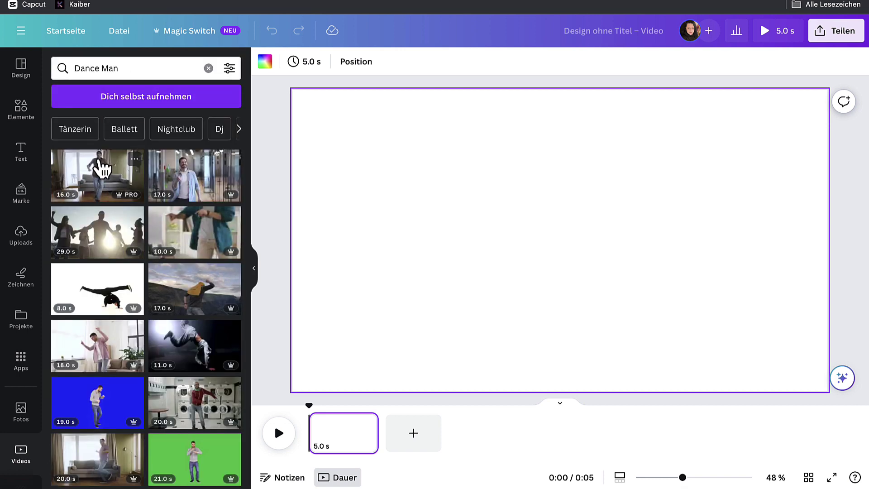
Insert the 16-second clip of the man dancing by the sofa and enlarge it to fill the whole page.
click(97, 167)
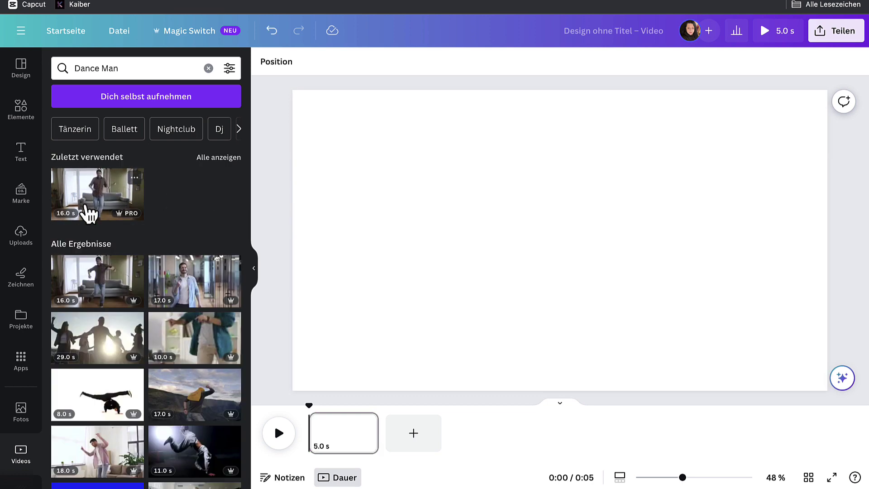
click(90, 212)
drag(429, 258, 378, 219)
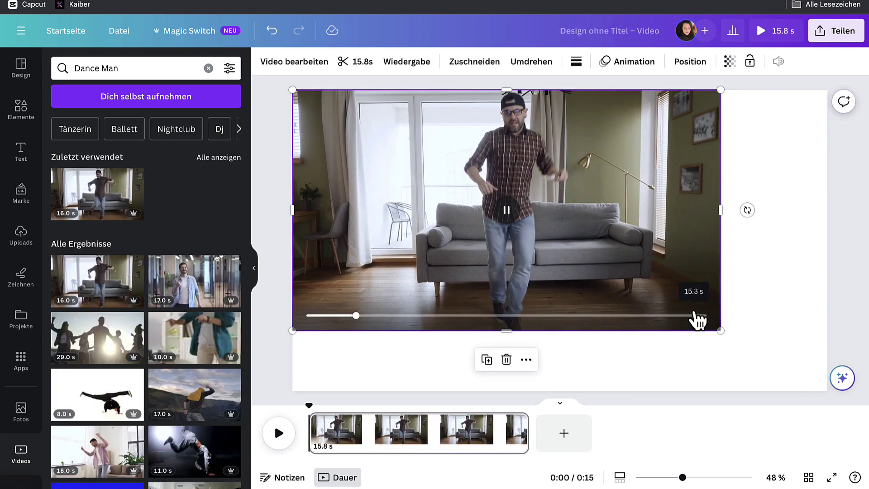
drag(720, 330, 828, 391)
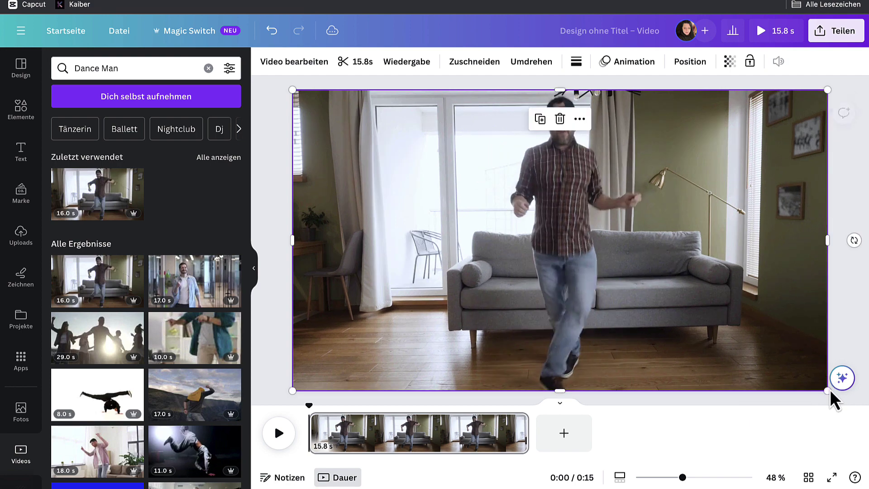
key(Escape)
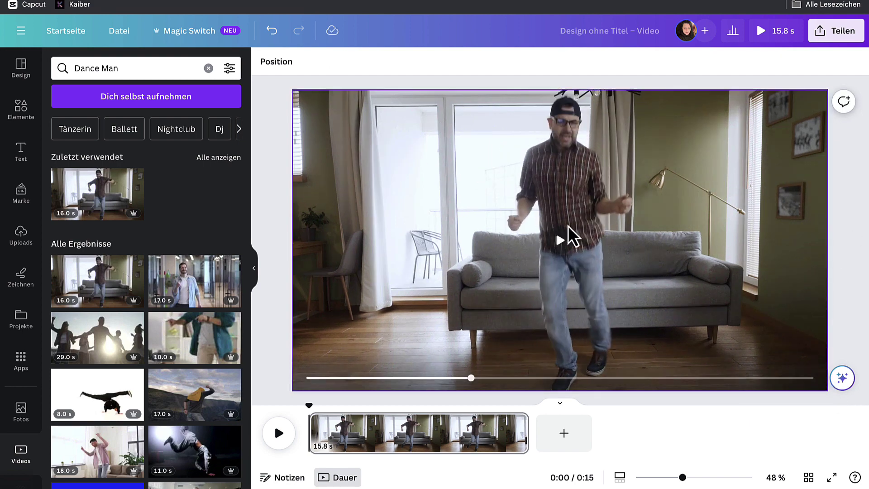
Deselect the dance clip and download the finished video design.
click(568, 235)
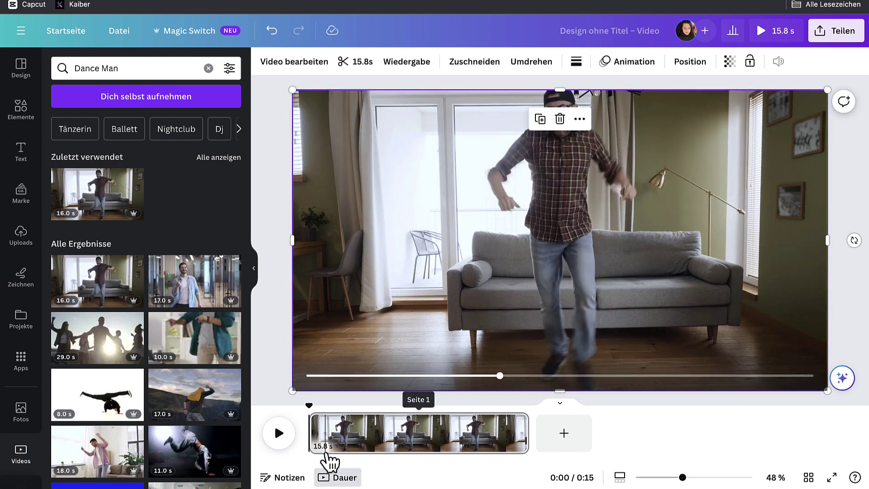
click(277, 293)
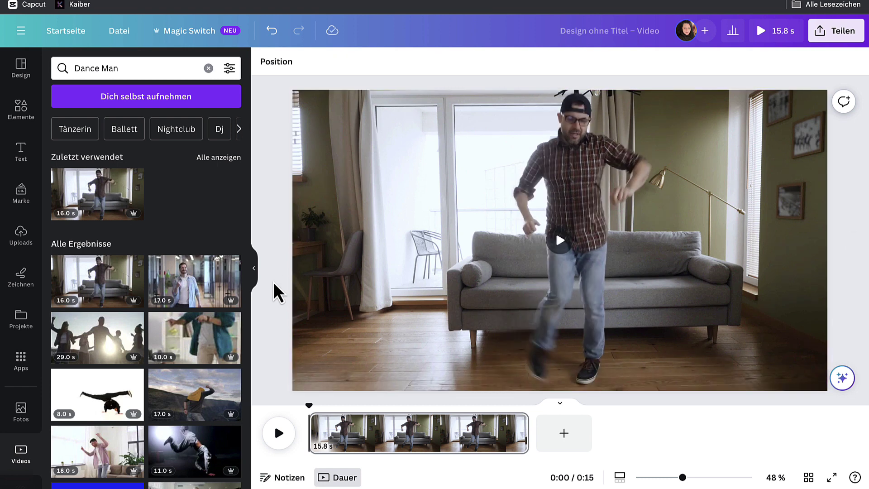
click(844, 38)
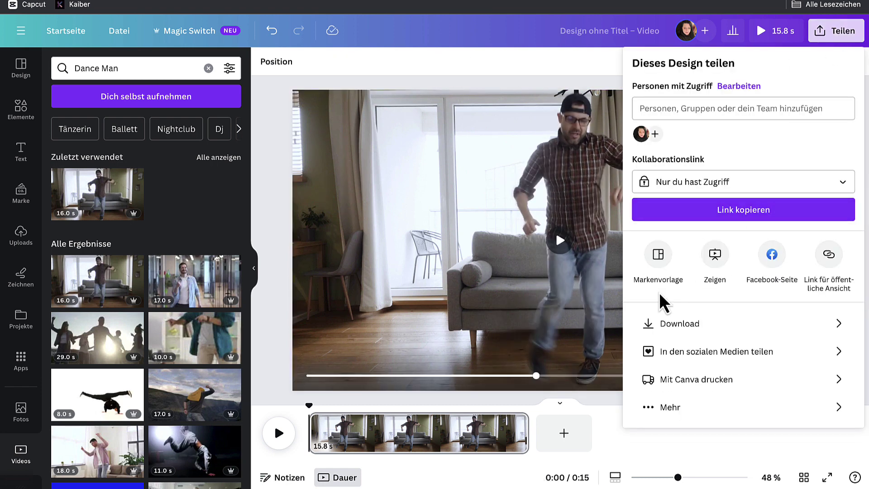
click(686, 324)
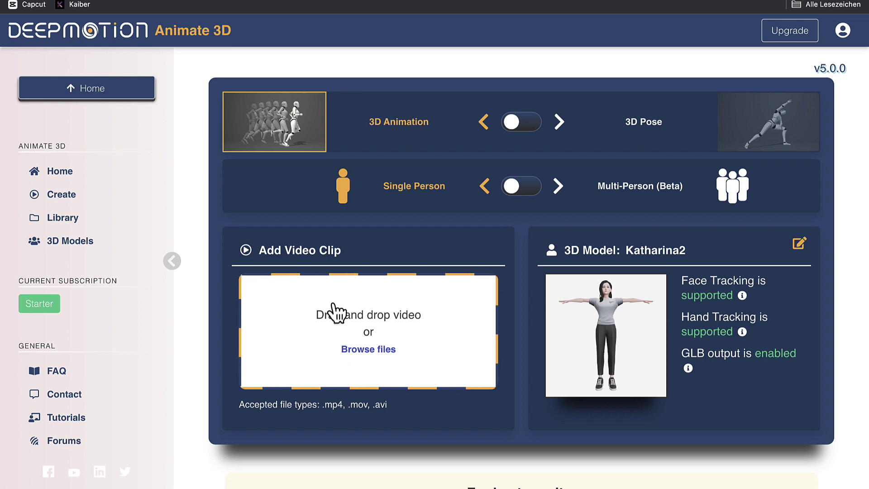
In DeepMotion, upload KI-MOVIE (2).mp4 from the desktop folder as the video clip and accept the file name KI-MOVIE(2).
click(366, 351)
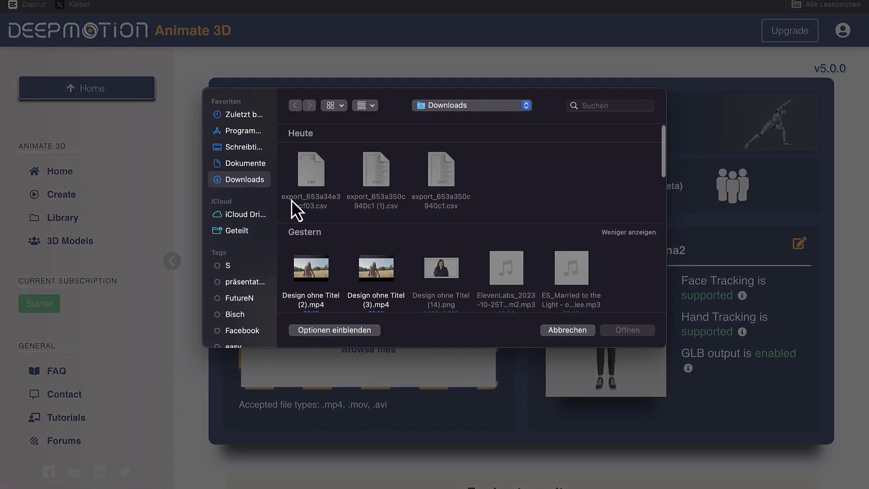
scroll(401, 227, down, 2)
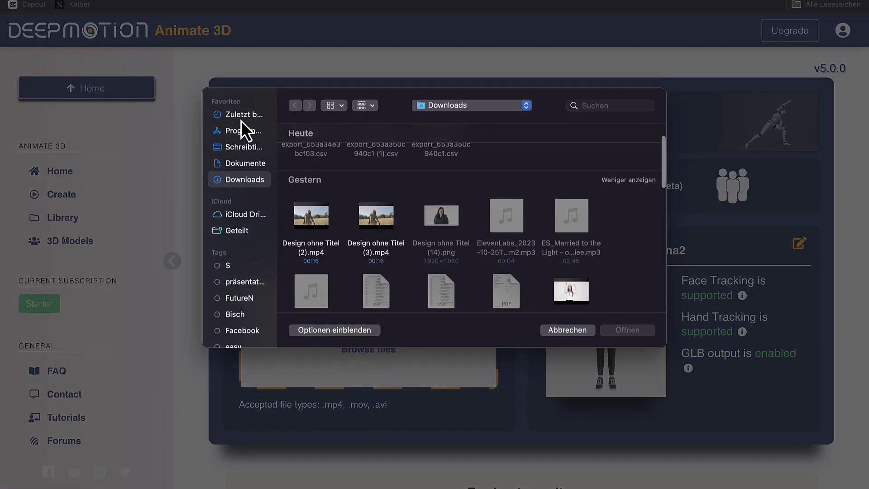
click(246, 145)
click(433, 199)
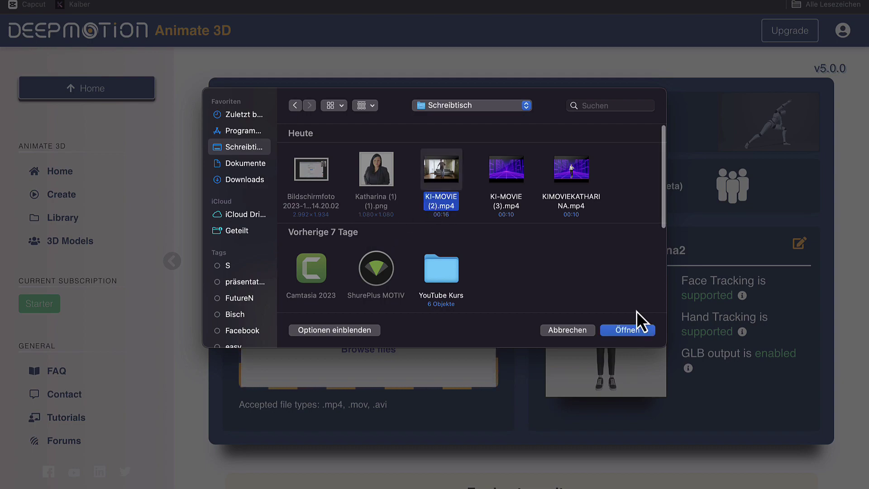
click(634, 332)
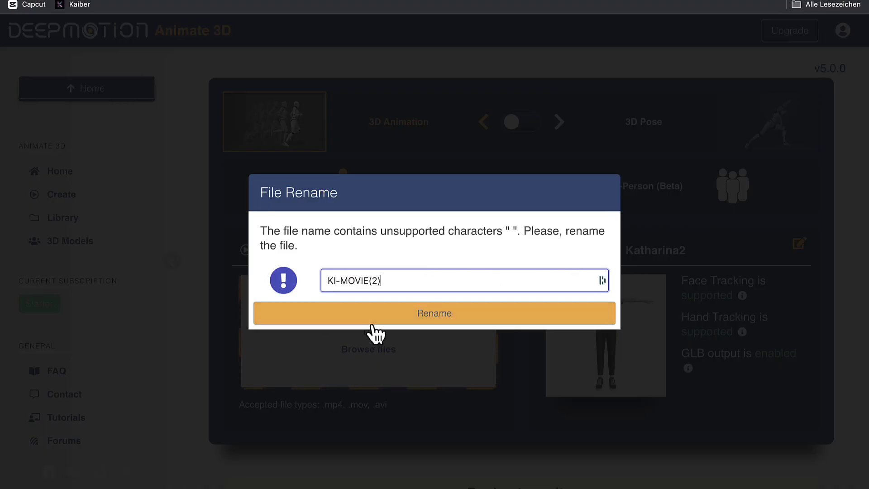
click(419, 317)
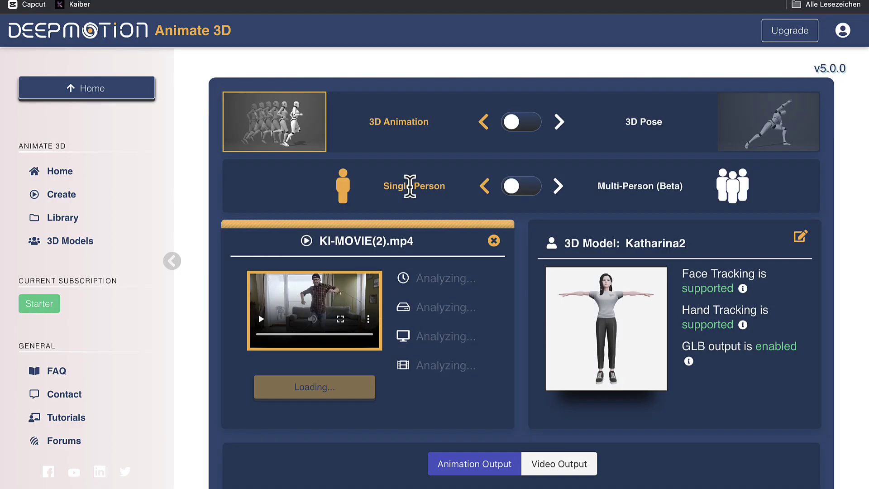
Enable MP4 output in the job's video output settings.
scroll(392, 312, down, 1)
scroll(442, 258, down, 2)
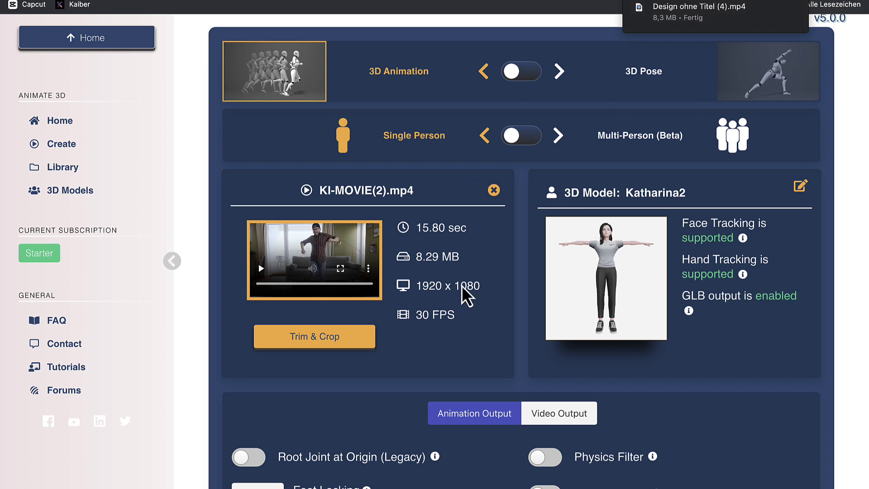
scroll(317, 368, down, 1)
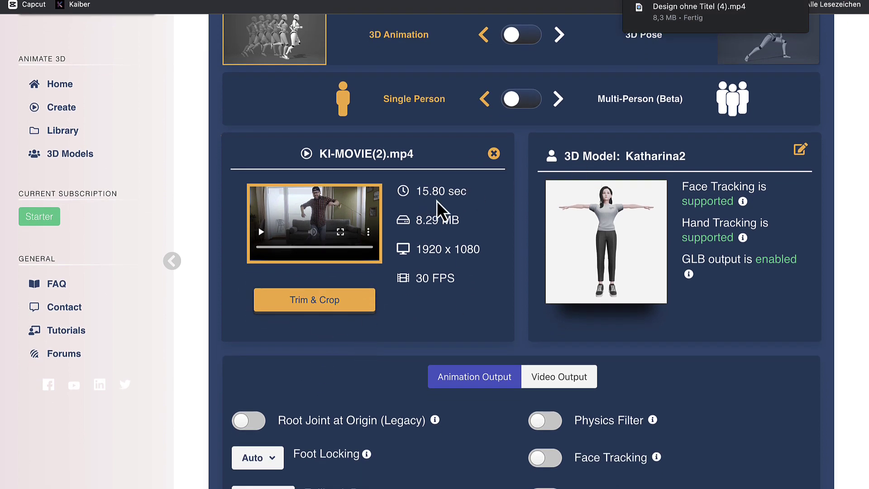
scroll(484, 258, down, 1)
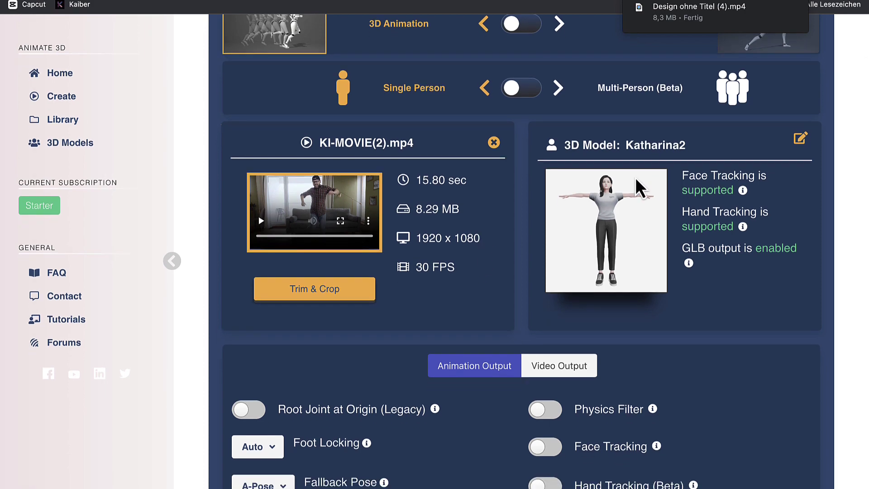
scroll(558, 252, down, 5)
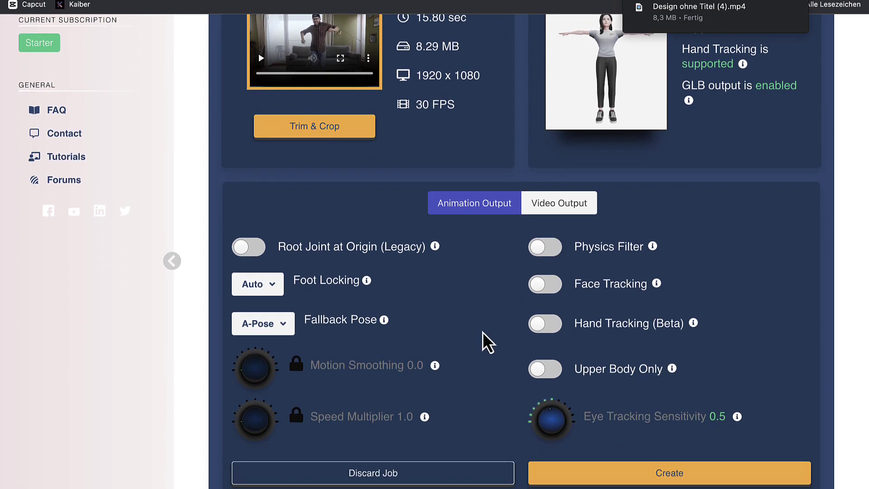
scroll(484, 343, up, 1)
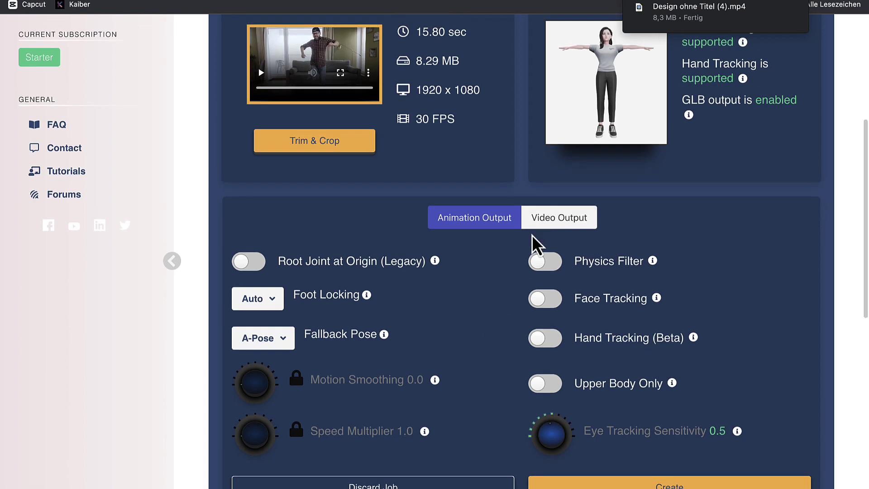
click(559, 218)
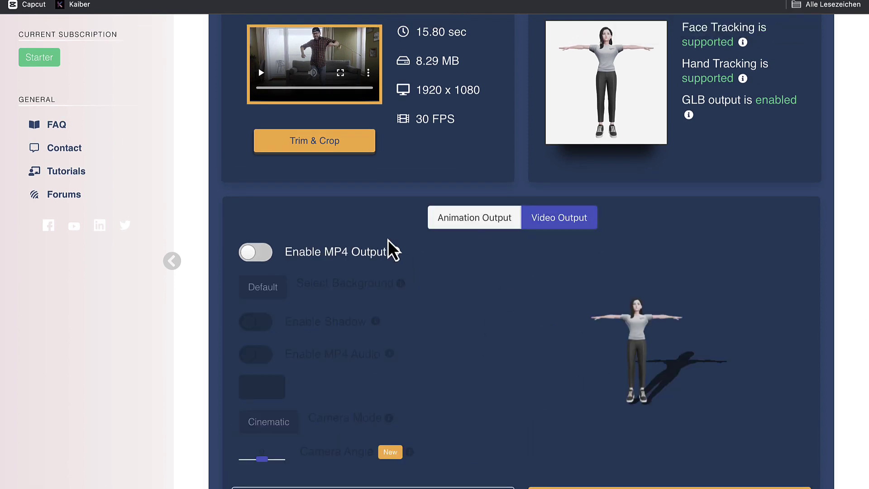
scroll(388, 246, down, 1)
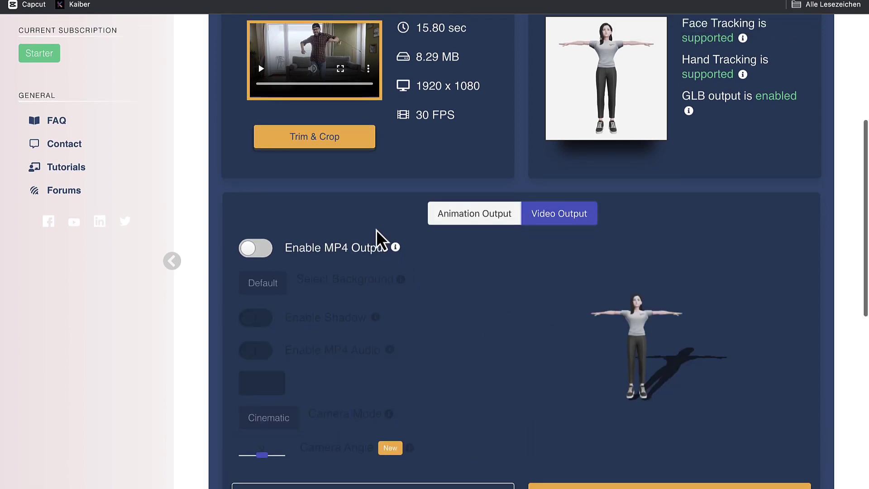
click(260, 249)
scroll(379, 223, down, 2)
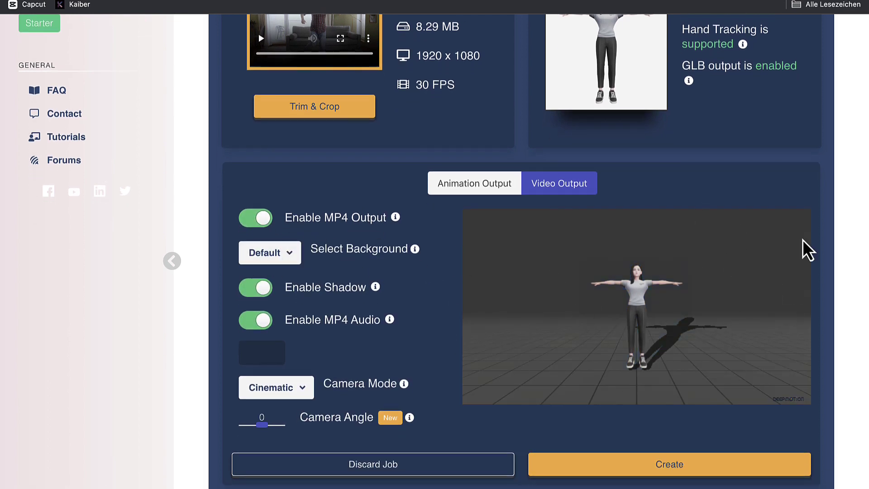
Set the MP4 background to Solid and disable the shadow and the MP4 audio.
click(267, 255)
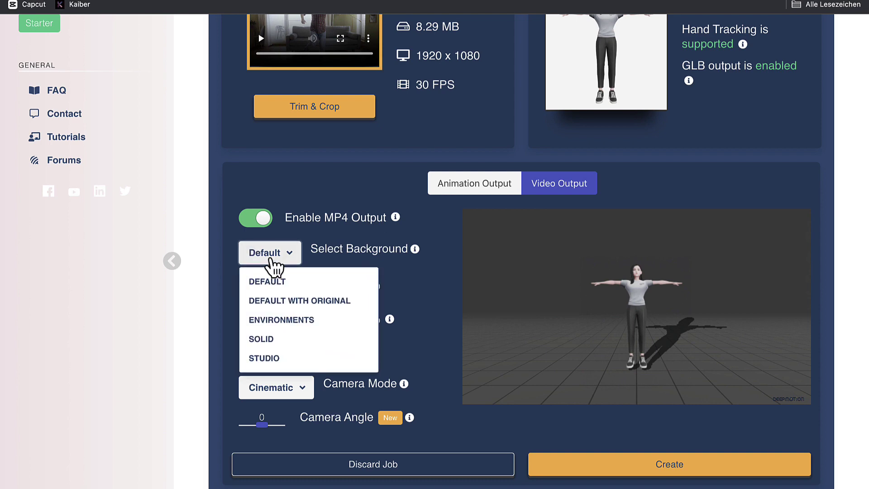
click(284, 338)
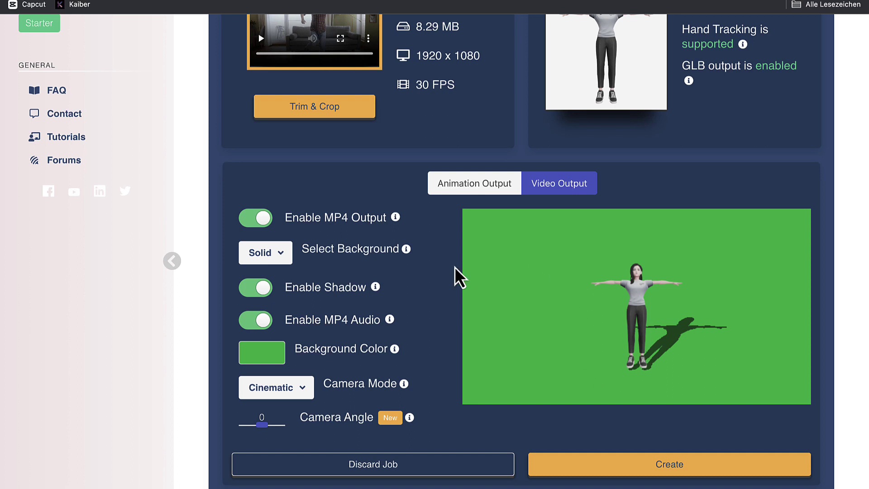
click(247, 292)
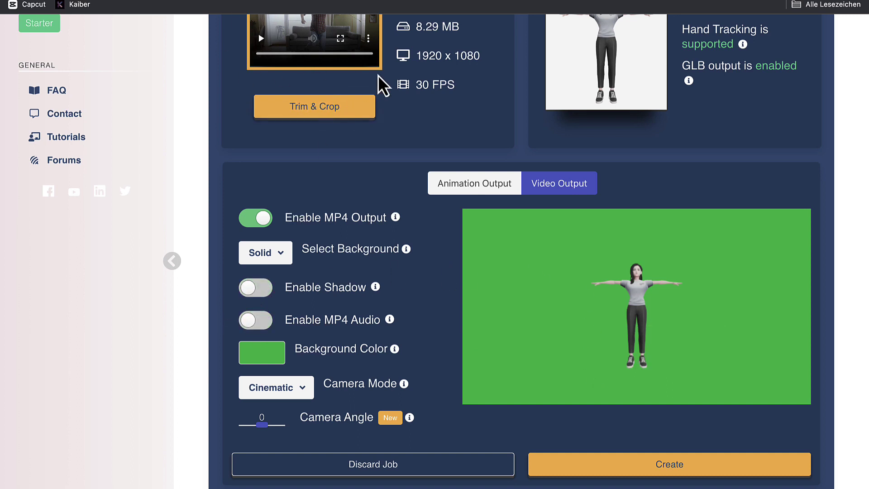
Create the animation with these settings and start the job after going through the settings summary.
scroll(398, 188, down, 1)
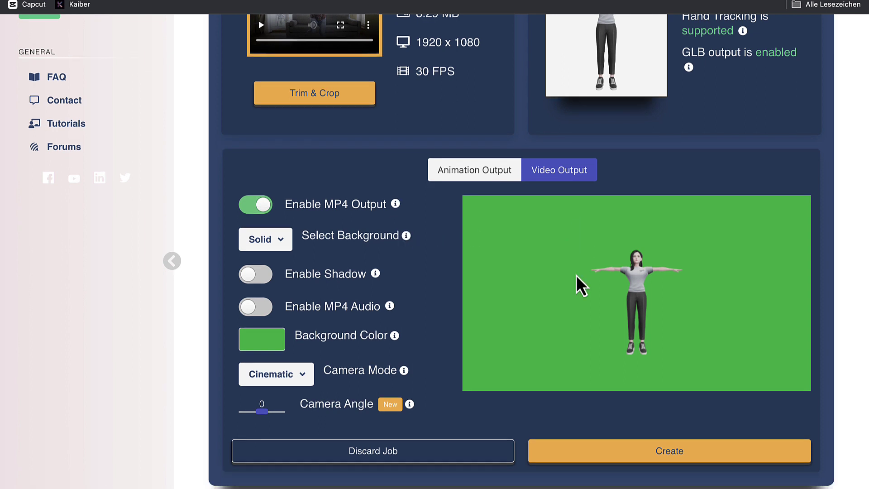
scroll(582, 285, down, 2)
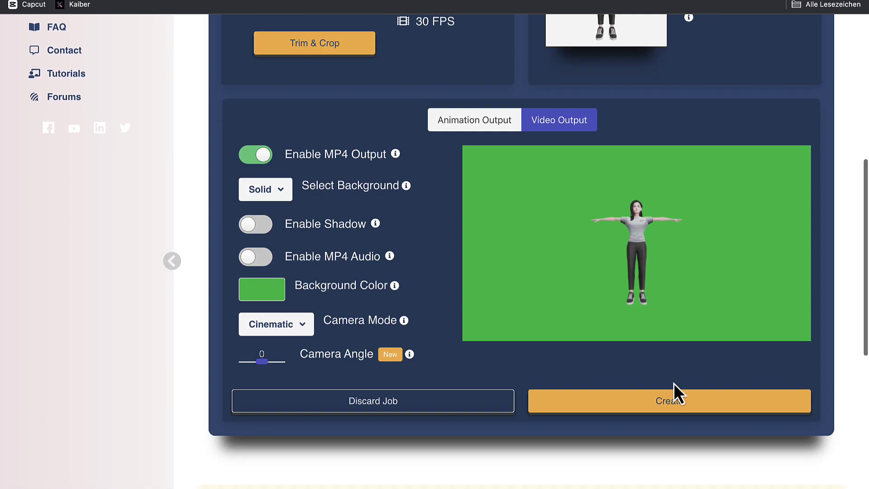
click(679, 407)
scroll(442, 265, down, 4)
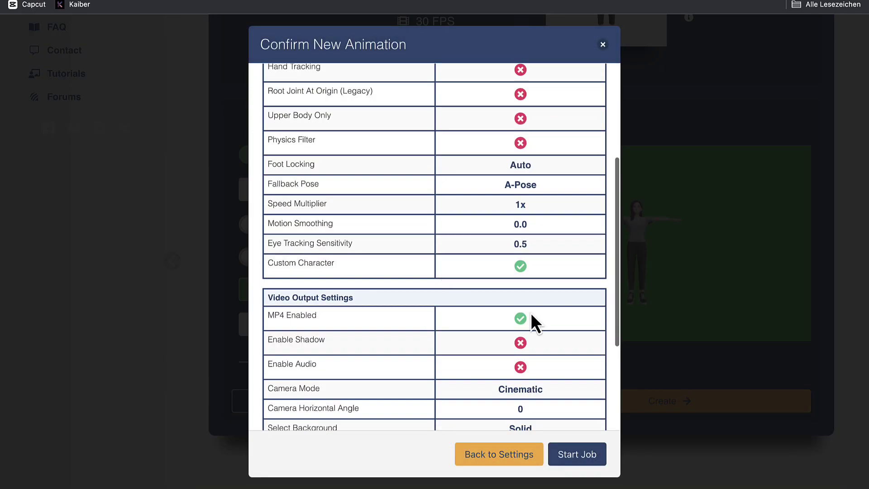
click(585, 457)
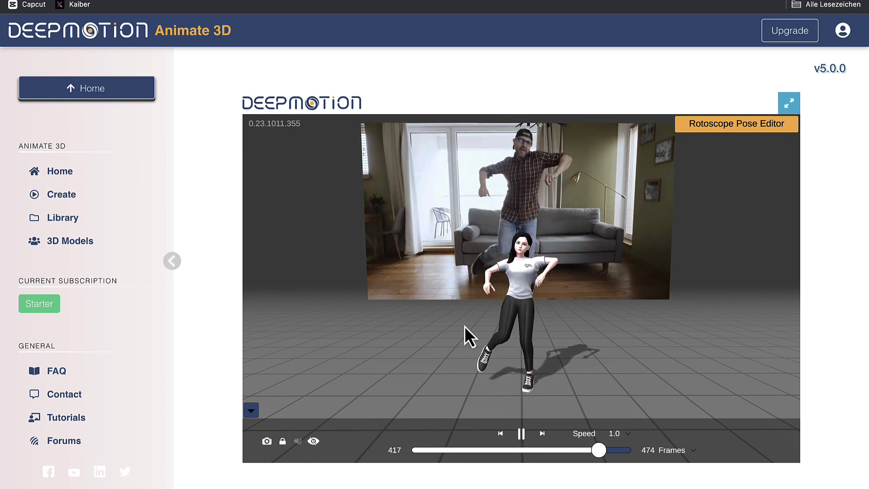
Adjust the 3D preview's camera to examine the dancing character beside the source video.
drag(409, 325, 734, 314)
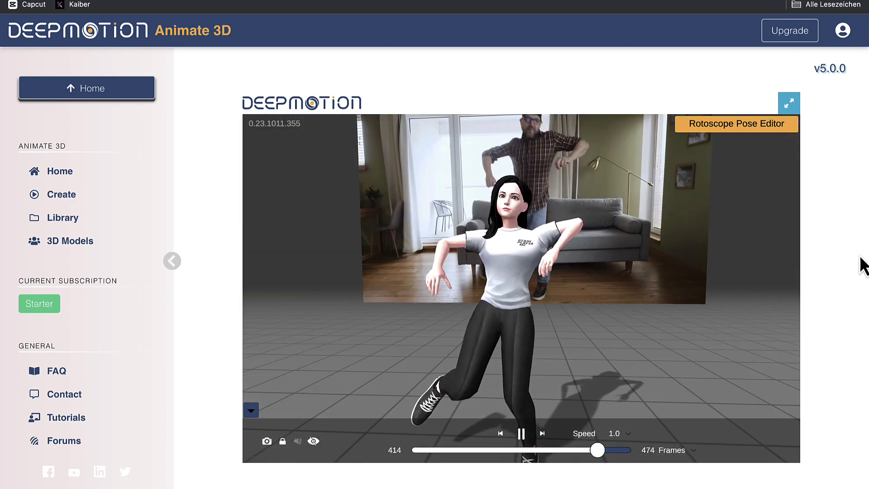
Download the finished animation in MP4 format and play the green-screen clip to check it.
scroll(833, 286, down, 3)
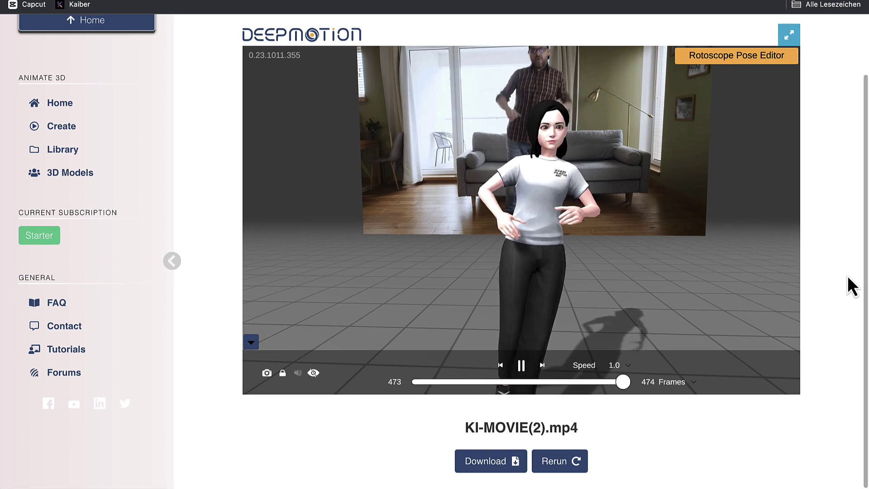
click(487, 463)
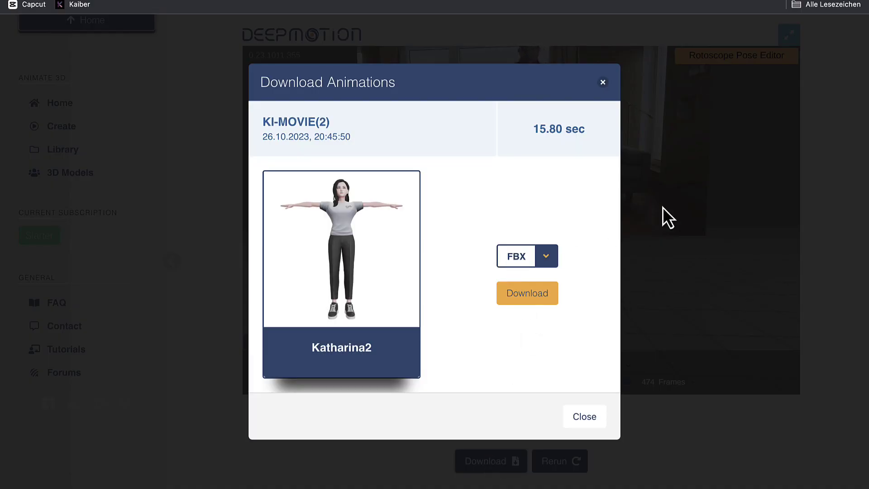
click(549, 256)
click(525, 342)
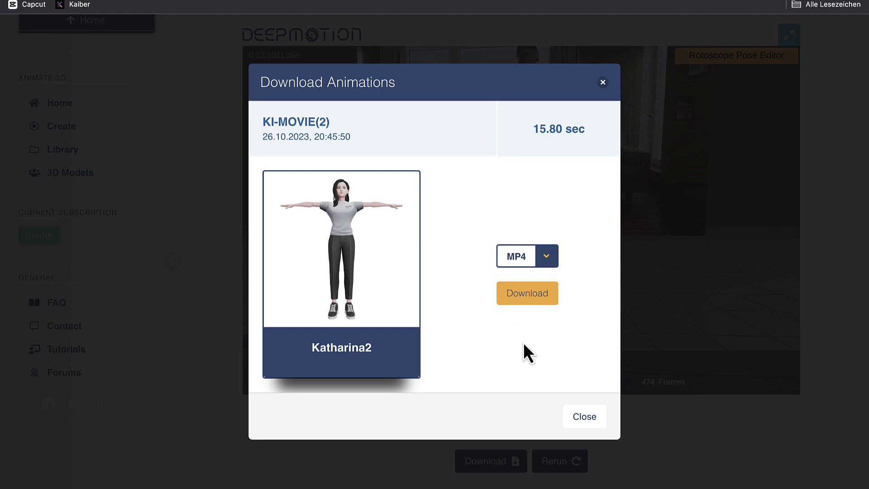
click(530, 299)
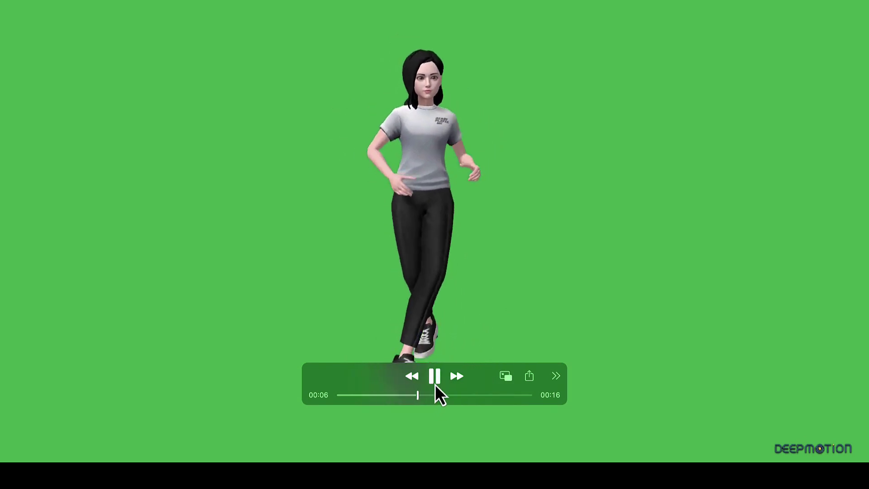
click(436, 381)
key(space)
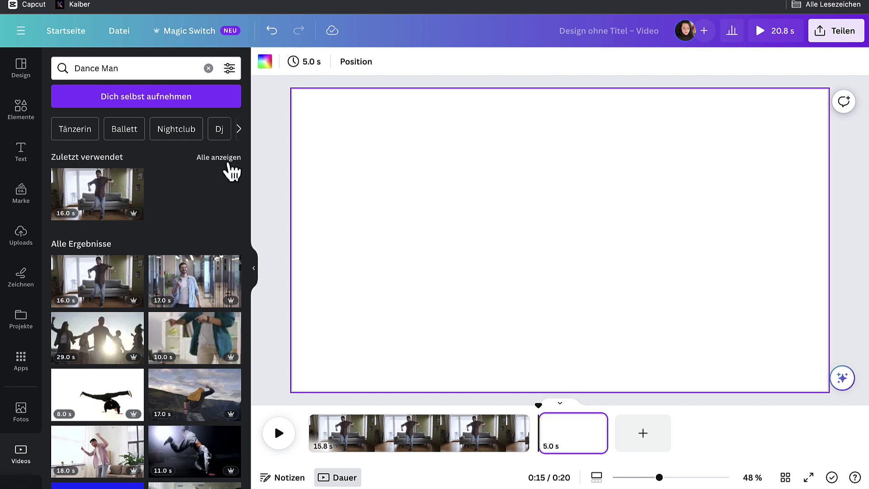
Switch to Canva and search its video library for "Animation street".
click(208, 68)
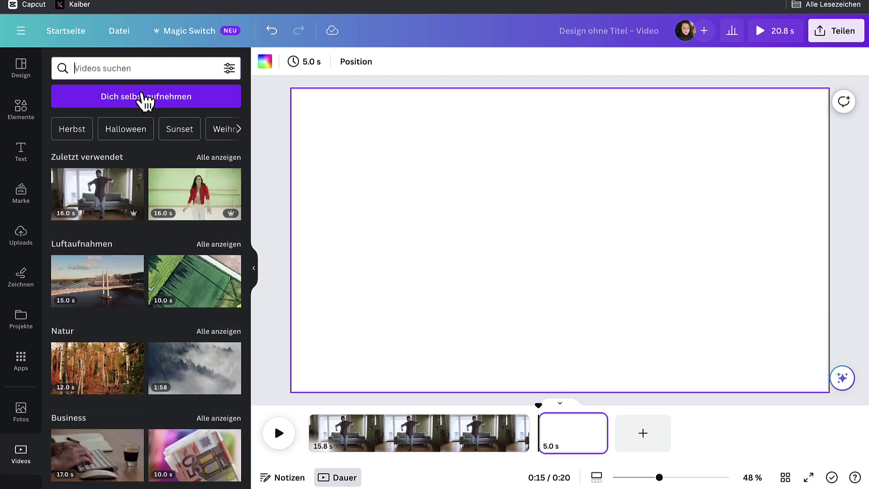
text(An)
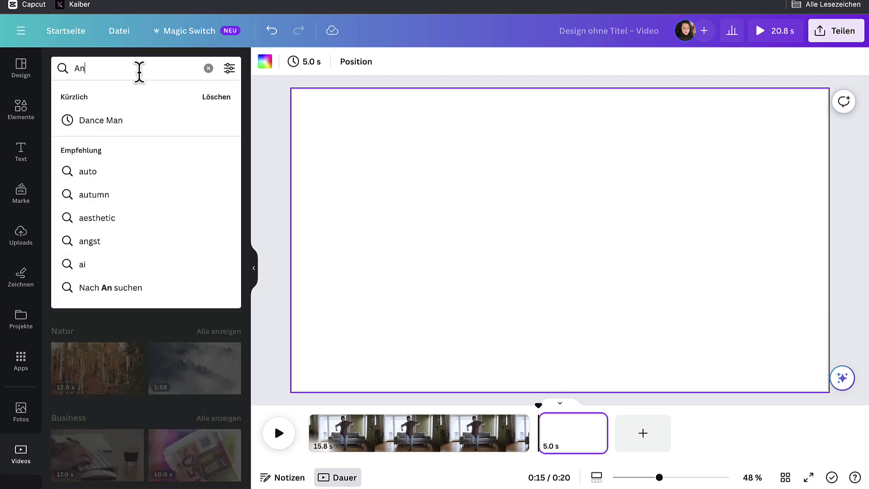
text(imation street)
key(Return)
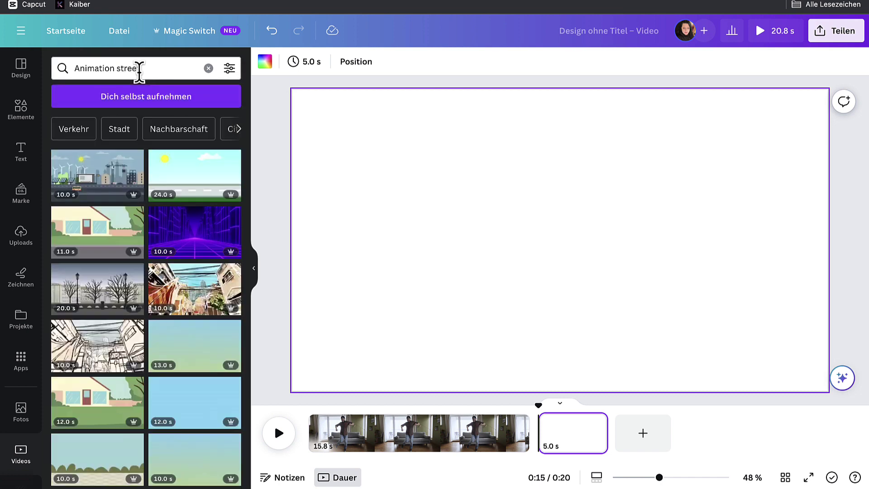
Add the purple neon grid city video to the blank second page and enlarge it to fill the page.
click(291, 286)
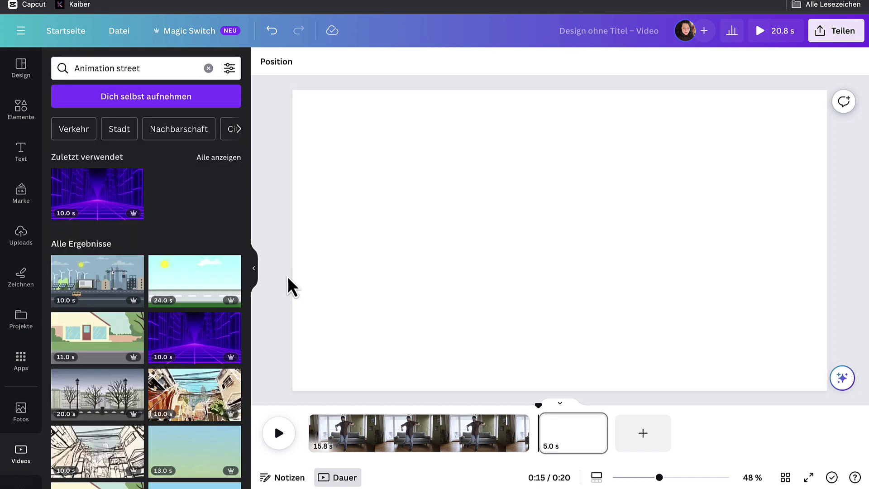
click(194, 351)
drag(444, 245, 438, 240)
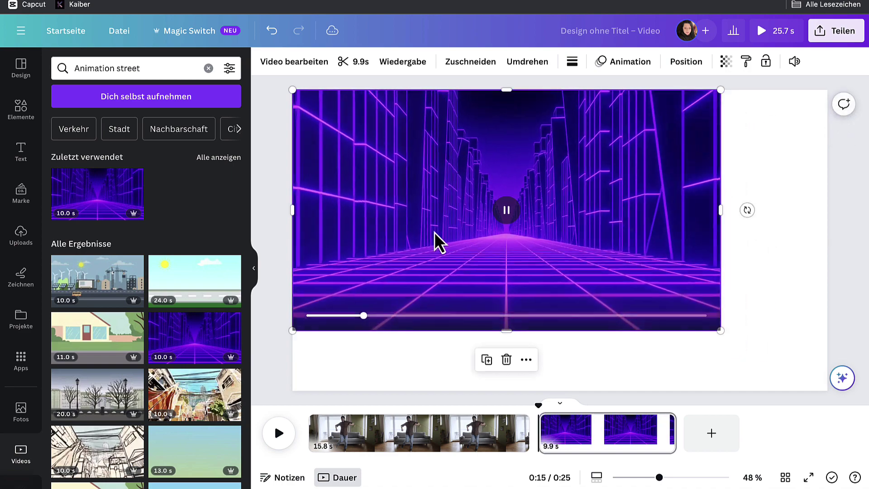
drag(721, 332, 817, 379)
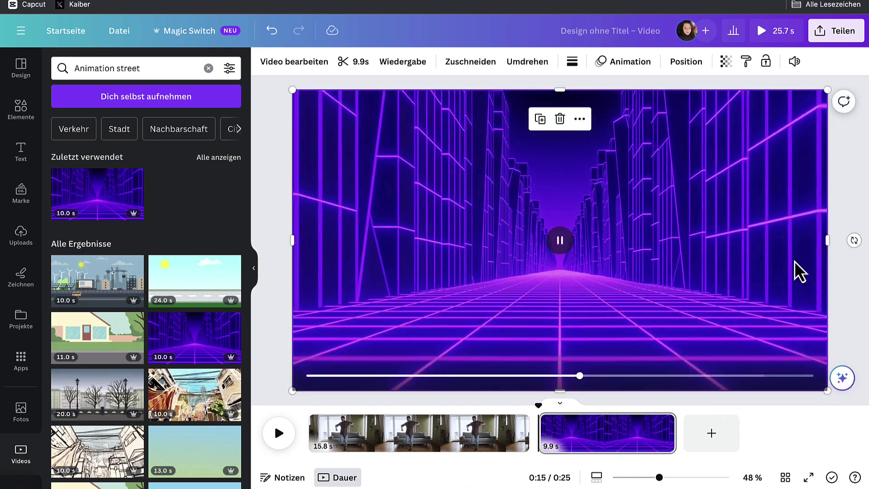
Download only the neon grid page as a 1080p MP4 video.
click(840, 32)
click(674, 322)
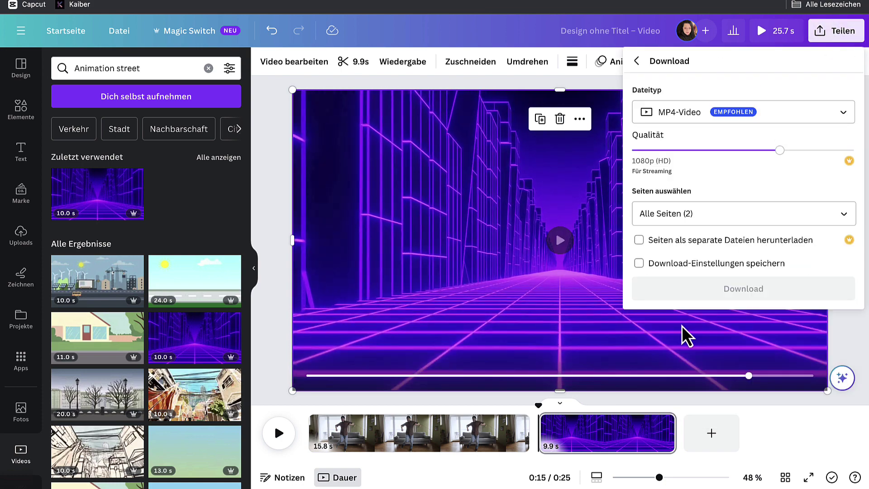
click(701, 217)
click(844, 248)
click(713, 312)
click(744, 354)
click(721, 266)
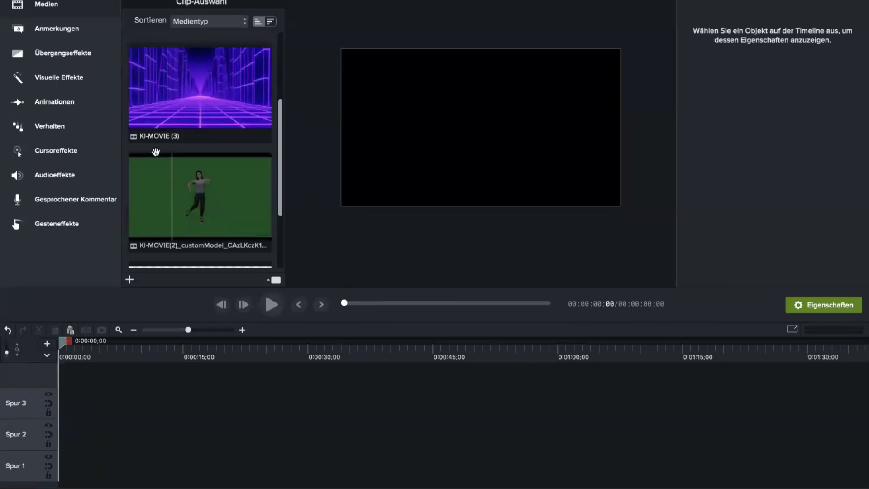
In Camtasia, place KI-MOVIE (3) on Spur 2 and the green-screen character clip above it on Spur 3, trimmed to the background's length.
click(231, 75)
drag(180, 235, 216, 455)
click(179, 218)
drag(179, 218, 62, 430)
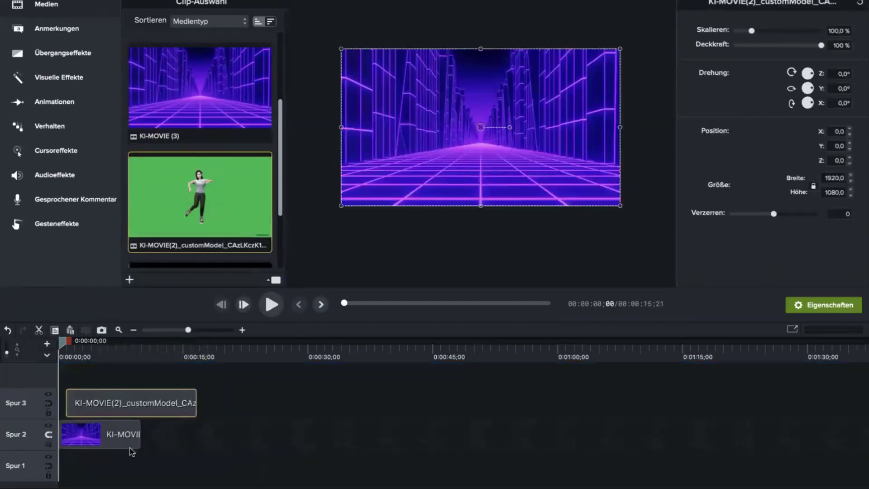
drag(200, 402, 140, 401)
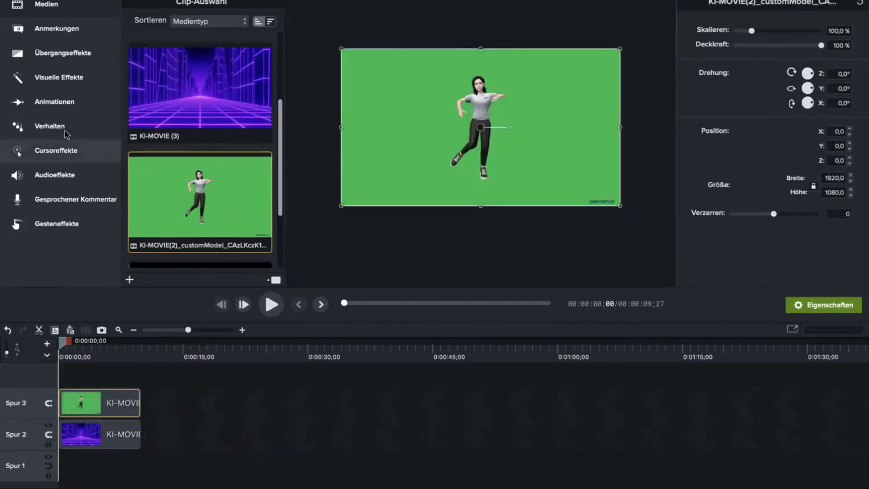
Apply the Farbe entfernen effect to the character clip and set its tolerance to 49%.
click(51, 84)
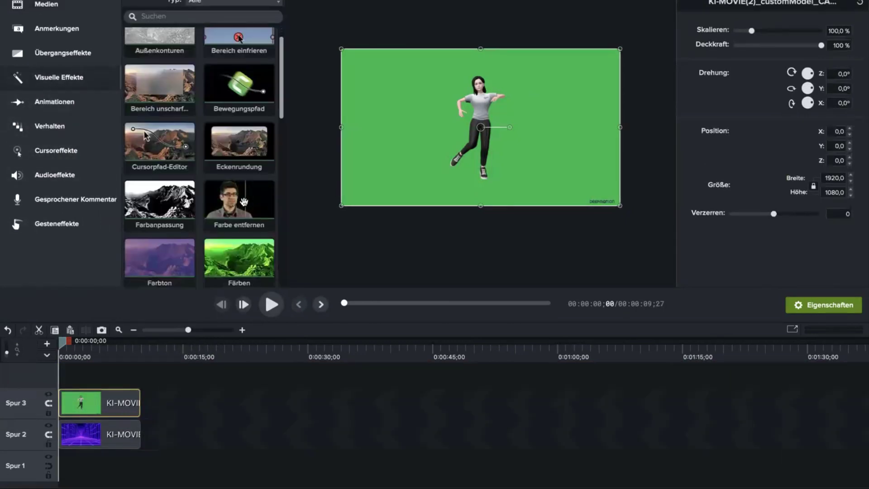
drag(146, 358, 97, 404)
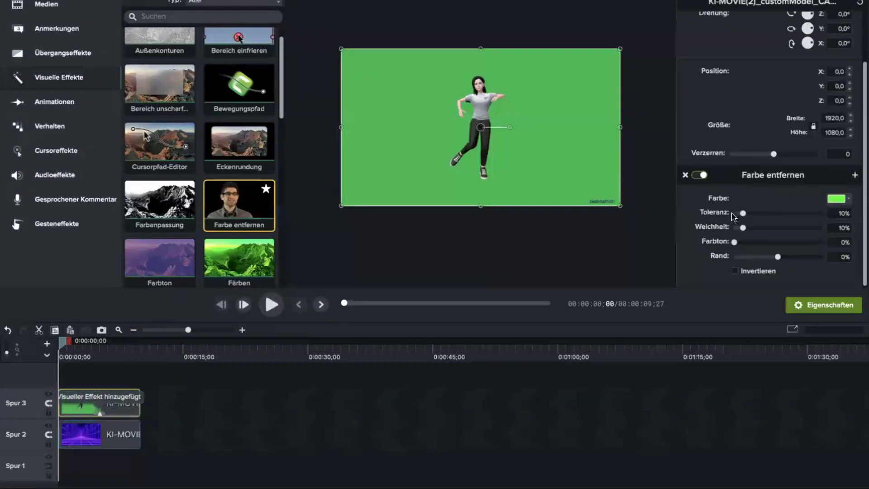
drag(748, 214, 776, 213)
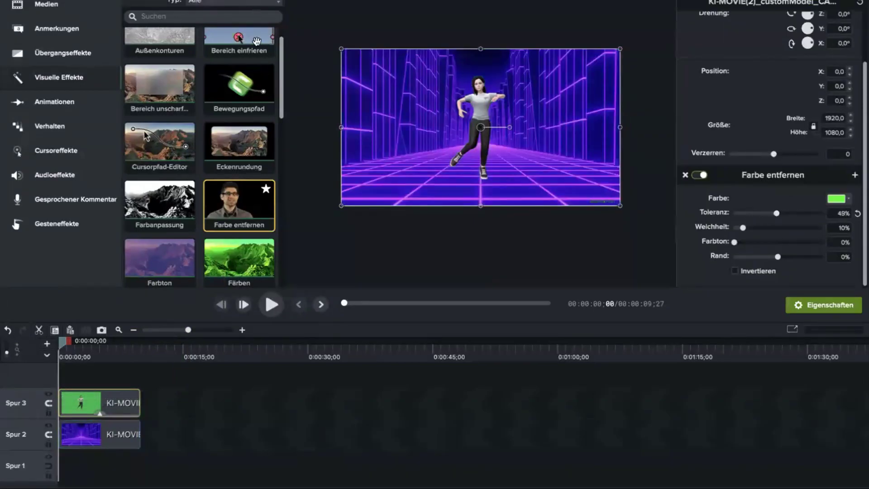
Position the character clip lower over the neon background at Y -97.2, keeping its size at 1920 x 1080.
drag(344, 52, 410, 114)
drag(502, 160, 484, 161)
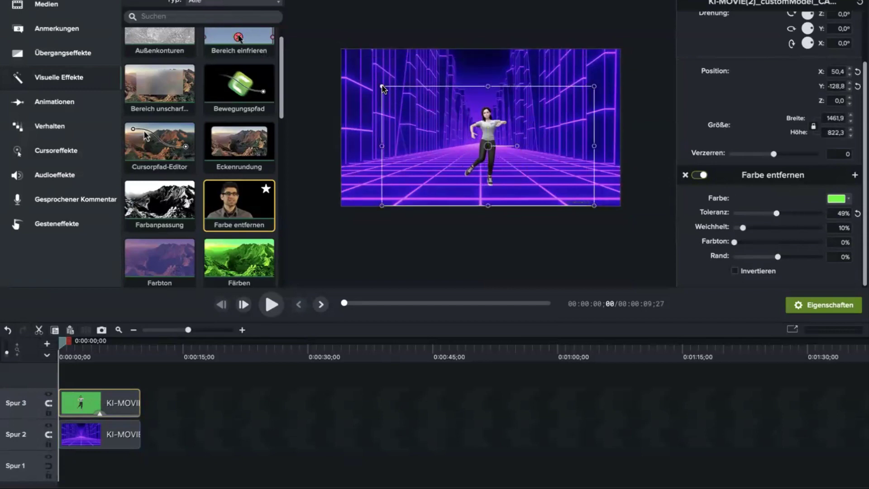
drag(382, 86, 341, 63)
Play back the composite to check the dancing character against the neon background.
click(271, 304)
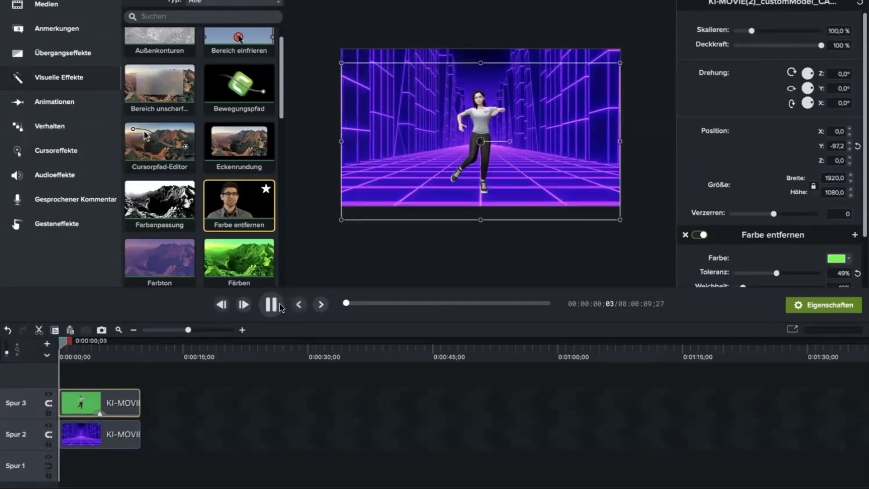
click(341, 254)
key(space)
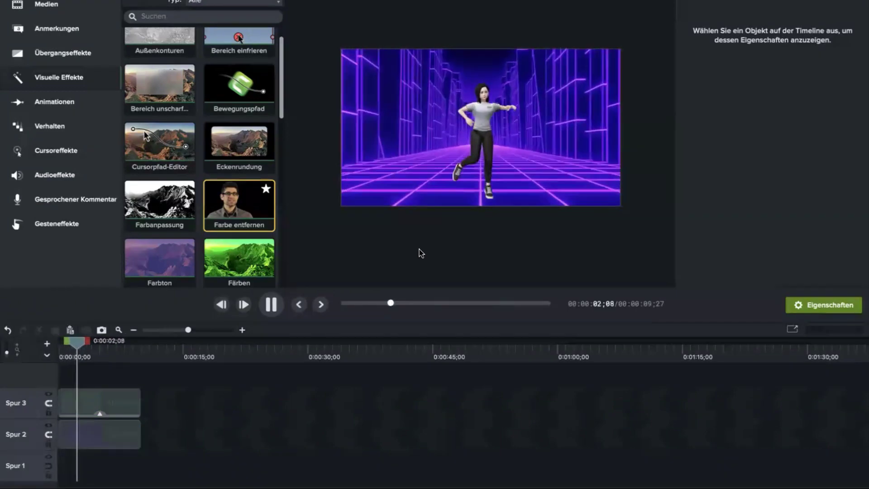
key(space)
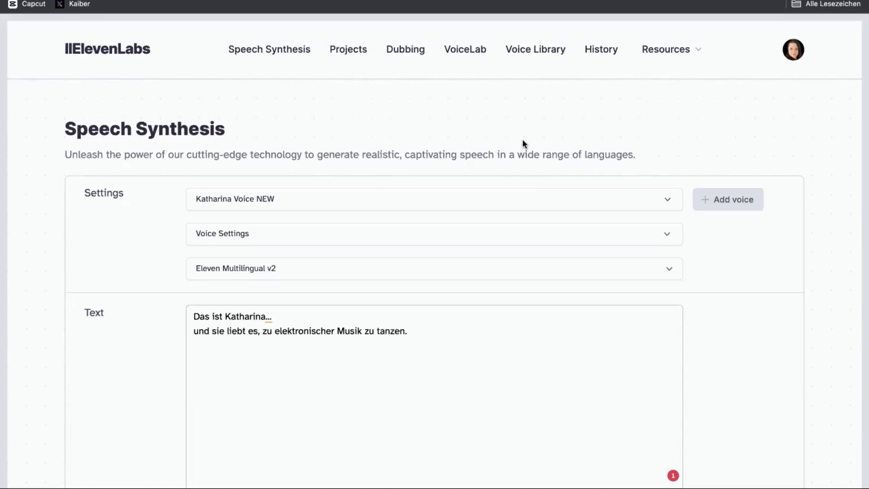
Switch to ElevenLabs, generate the voice-over from the entered German text with the Eleven Multilingual v2 model, and listen to it.
scroll(413, 257, down, 2)
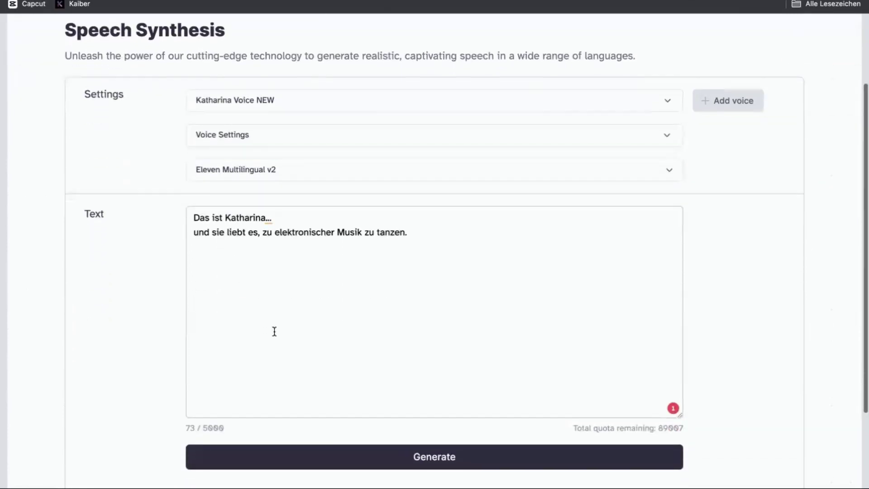
scroll(273, 330, down, 2)
scroll(354, 304, down, 2)
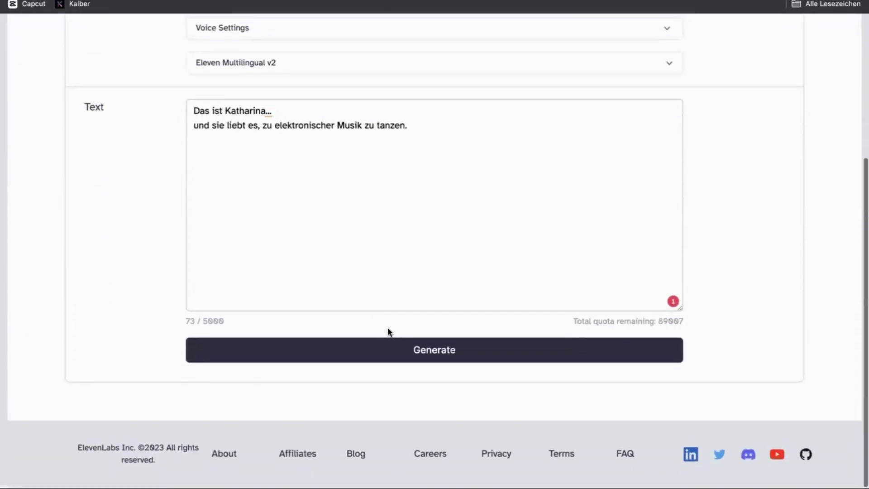
scroll(352, 265, up, 2)
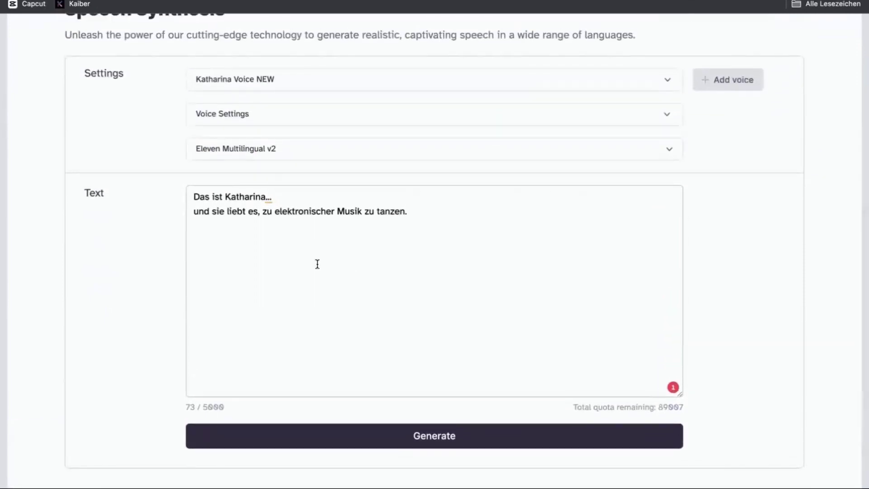
click(393, 438)
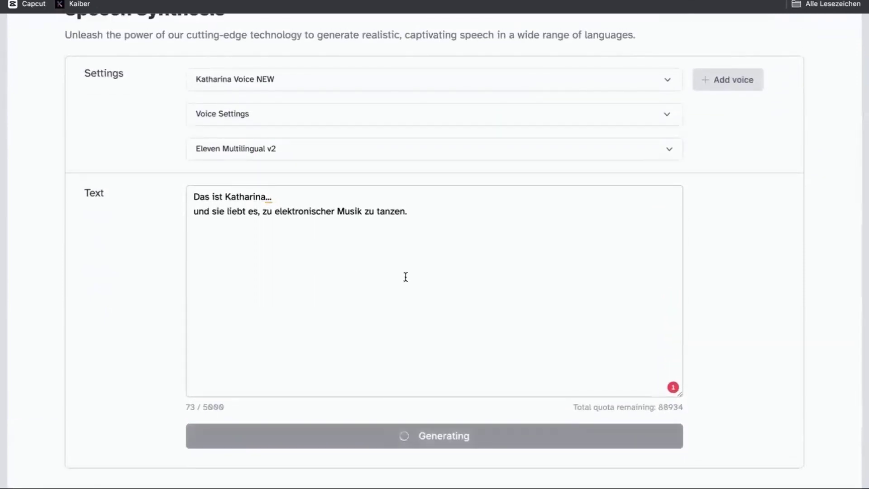
scroll(405, 276, down, 1)
scroll(368, 292, down, 2)
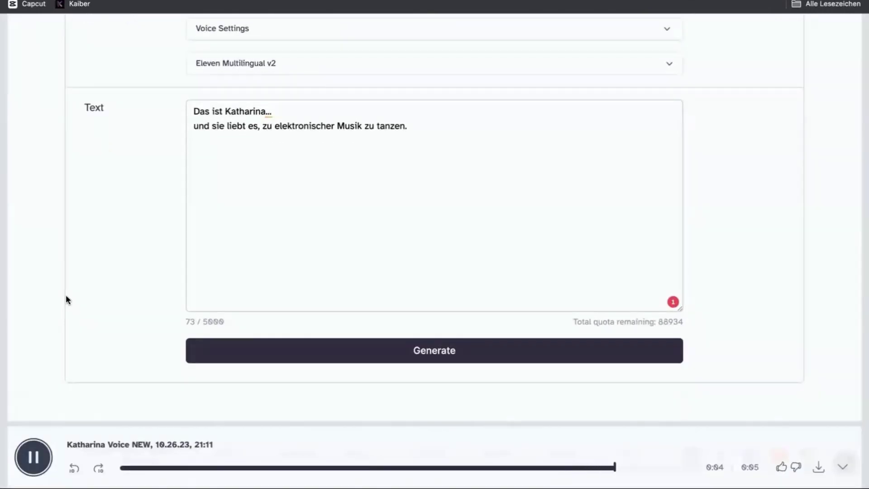
scroll(138, 252, up, 1)
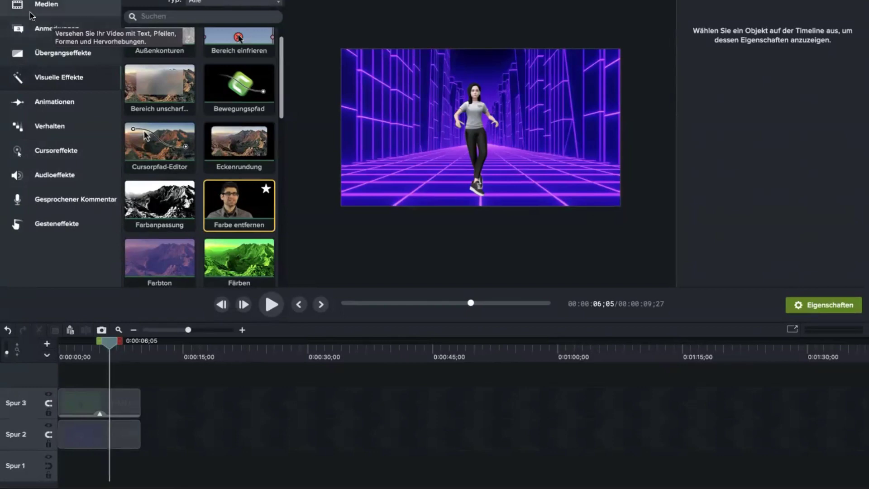
Back in Camtasia, import the ElevenLabs MP3 from Downloads and place it on Spur 4 shortly after the video's start.
click(44, 5)
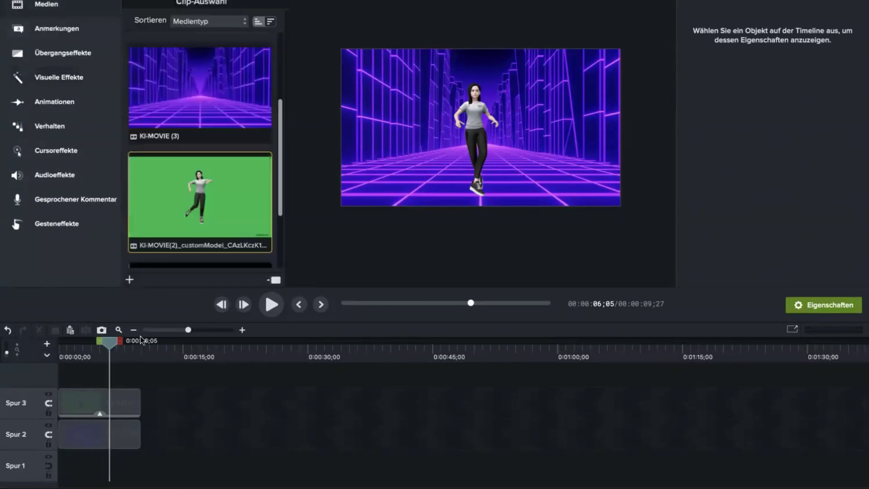
click(130, 279)
click(154, 297)
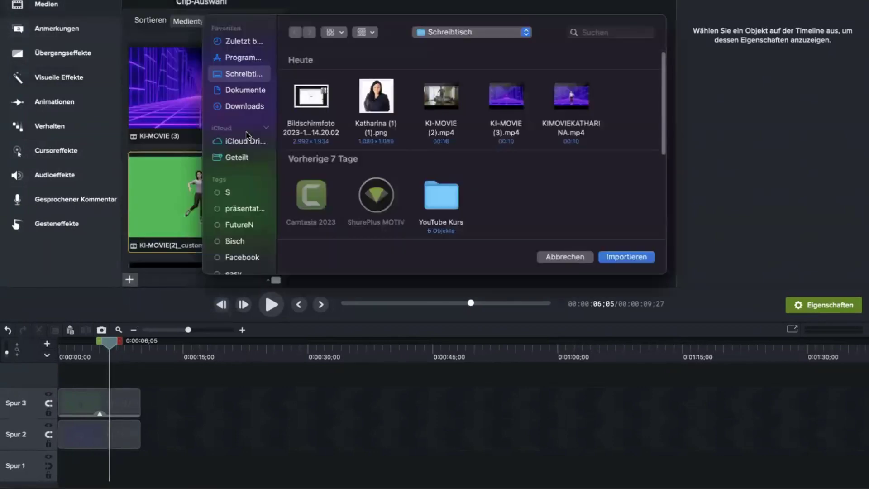
click(252, 106)
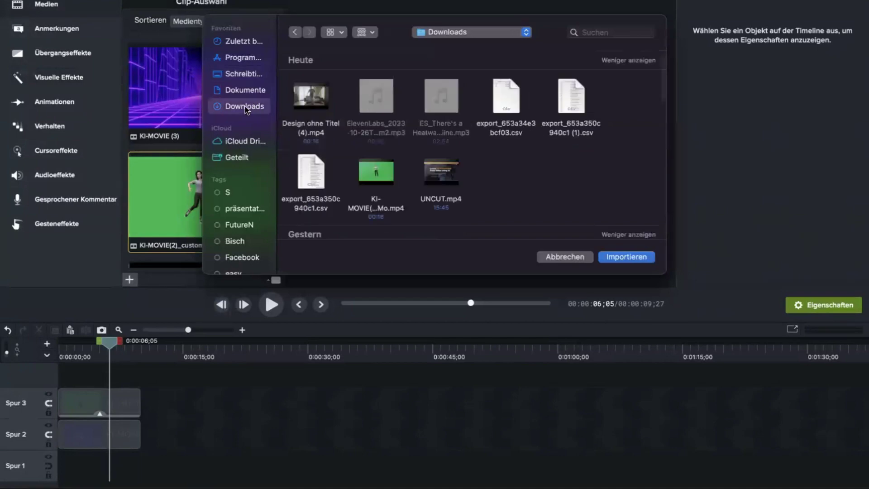
click(402, 131)
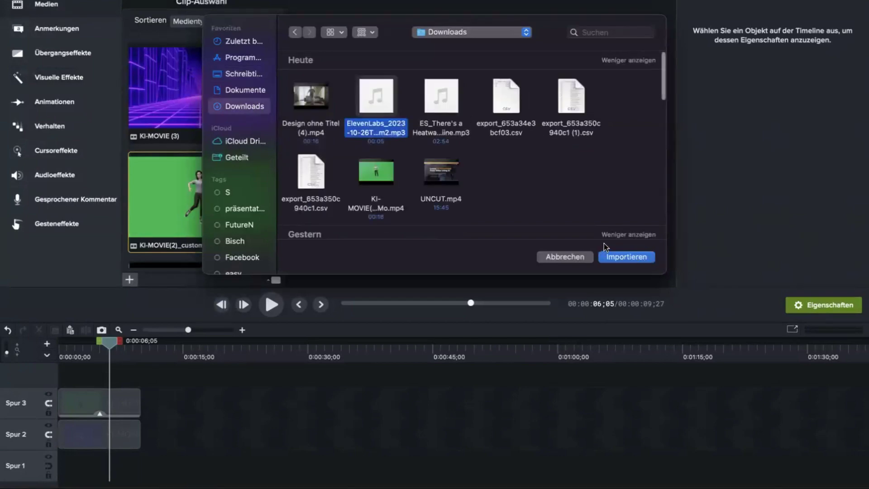
click(626, 257)
drag(165, 208, 77, 398)
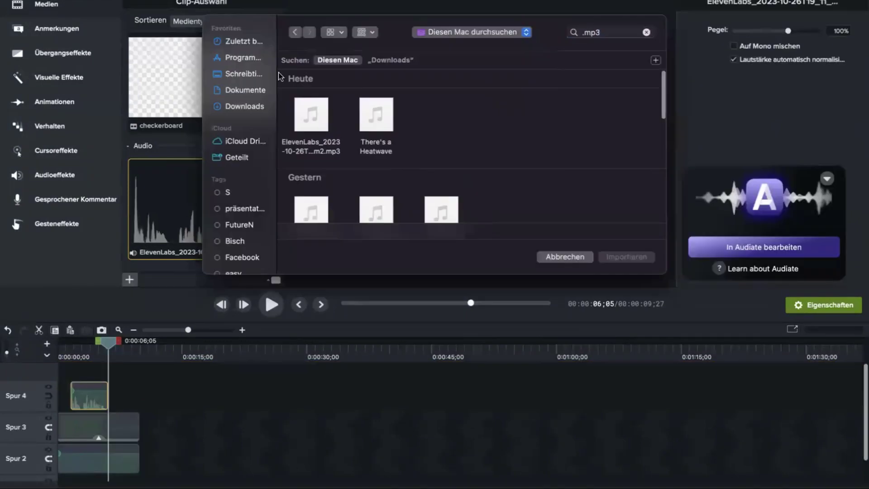
Import the music "There's a Heatwave" onto Spur 5, trim it to the video's end and set its level to 16%.
scroll(331, 156, down, 5)
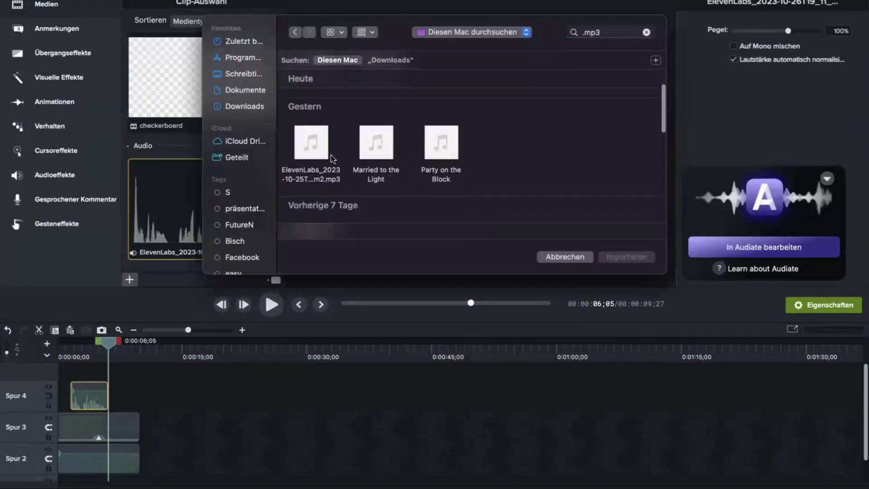
scroll(329, 207, up, 4)
click(385, 131)
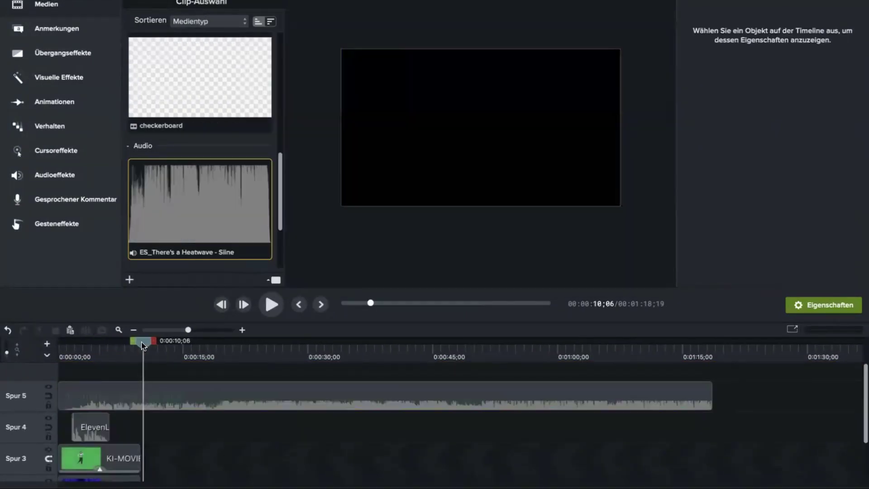
drag(141, 346, 140, 346)
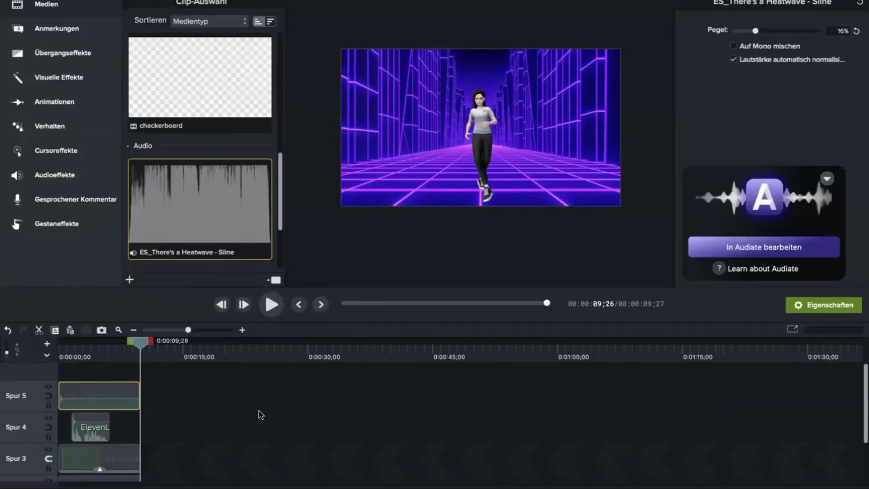
Apply the Ausblenden and Einblenden audio effects to the music clip on Spur 5.
click(56, 175)
drag(160, 152, 124, 389)
drag(260, 169, 71, 395)
Look over the timeline tracks and play the finished dance video full screen.
scroll(247, 448, down, 2)
scroll(2, 371, up, 1)
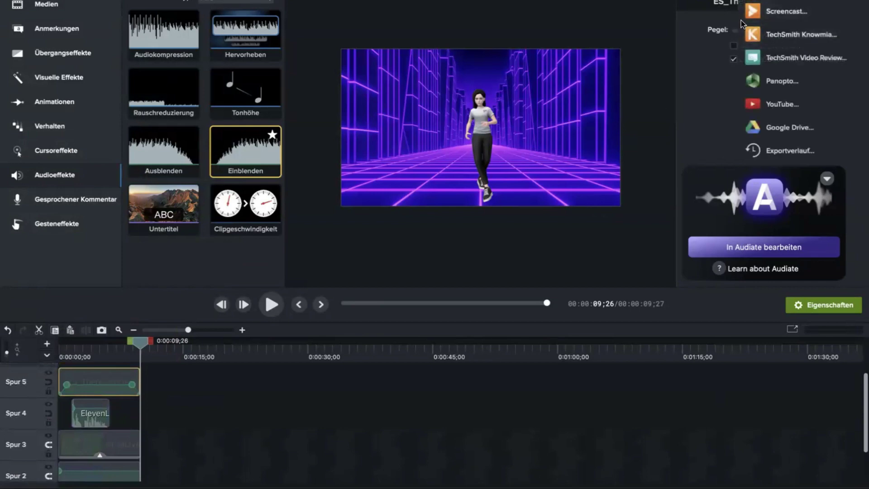
click(292, 401)
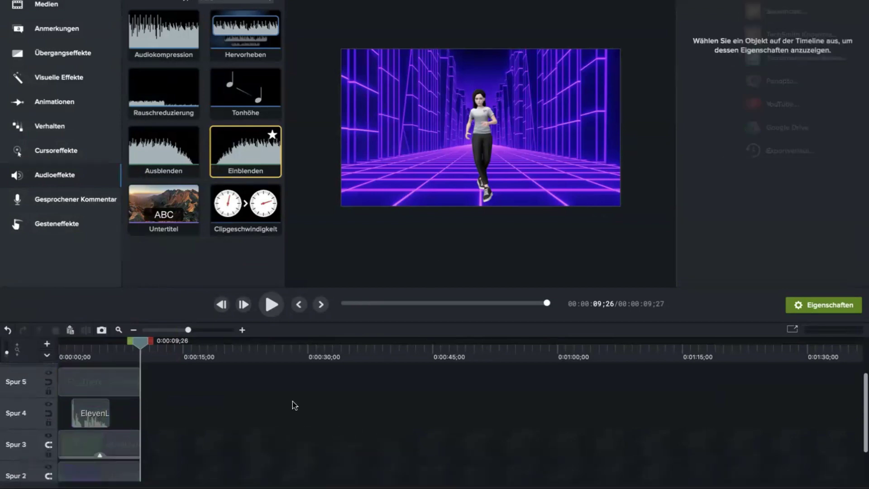
click(435, 376)
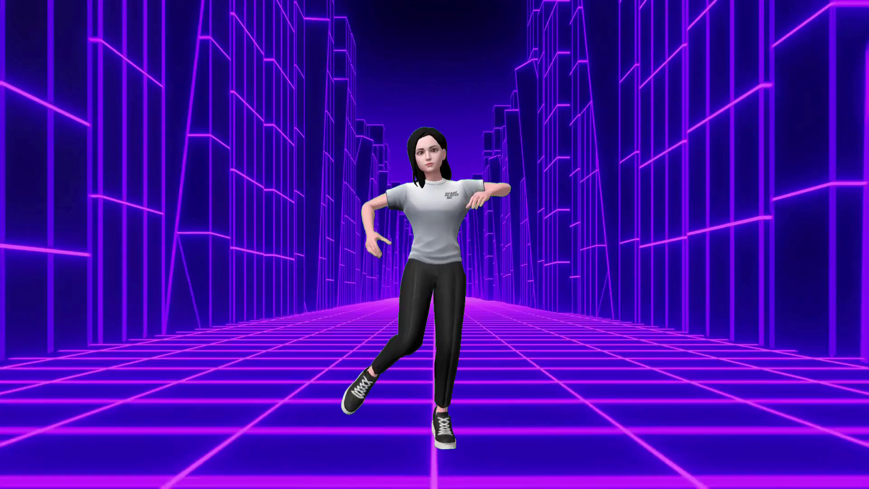